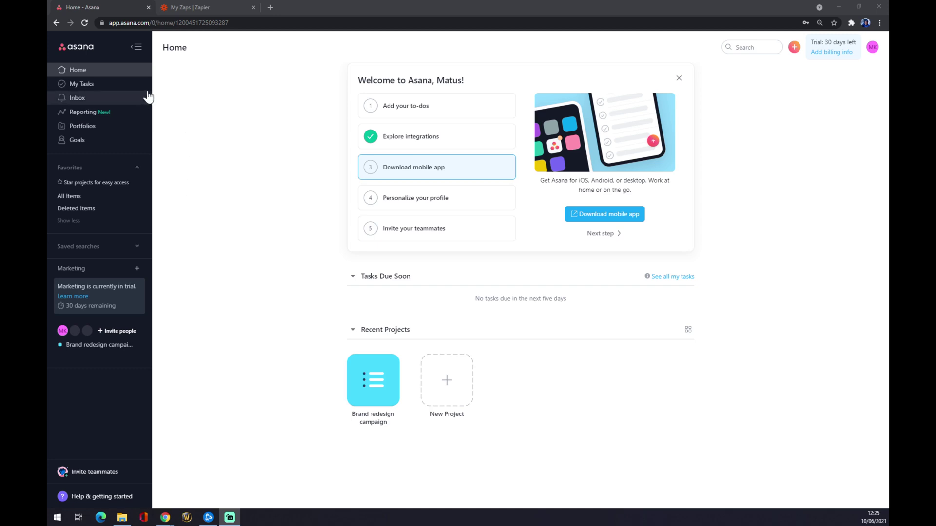
- From the Asana welcome card, open the Apps and Integrations page and scroll to the Slack card
click(92, 75)
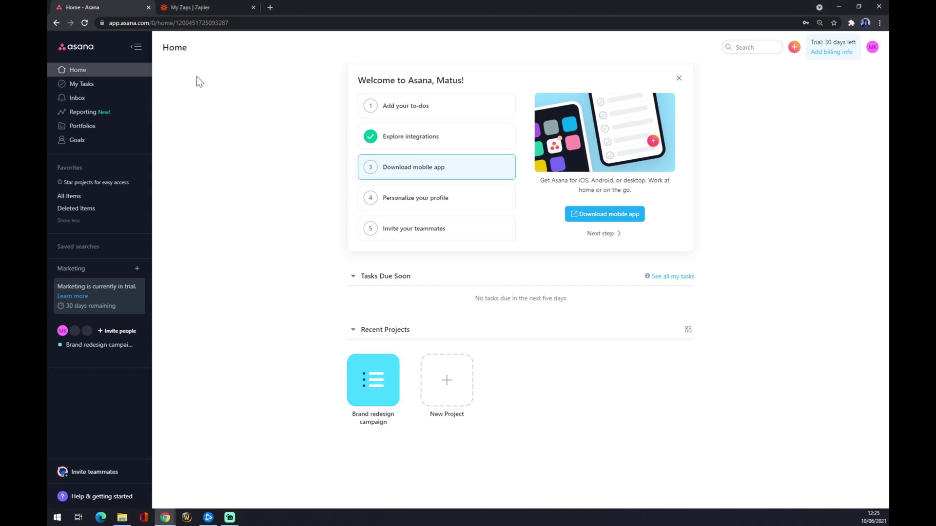
click(423, 136)
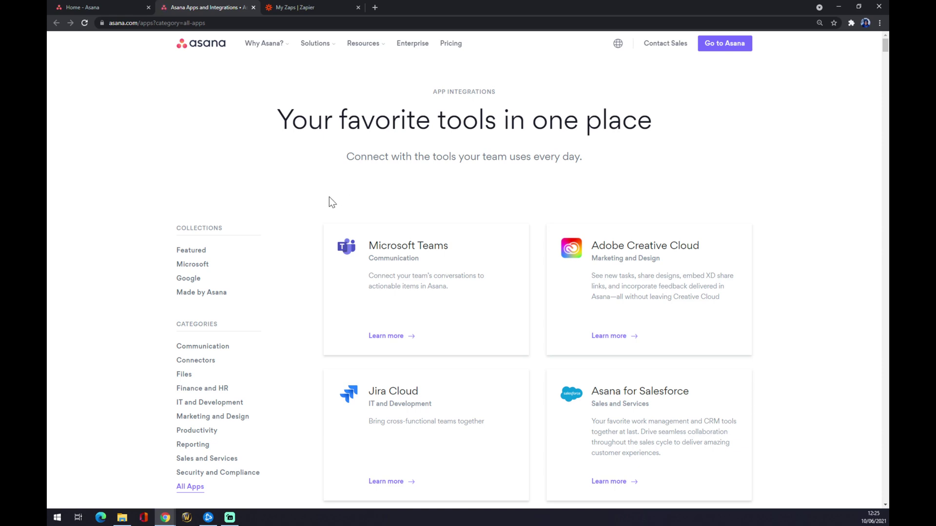
scroll(410, 197, down, 5)
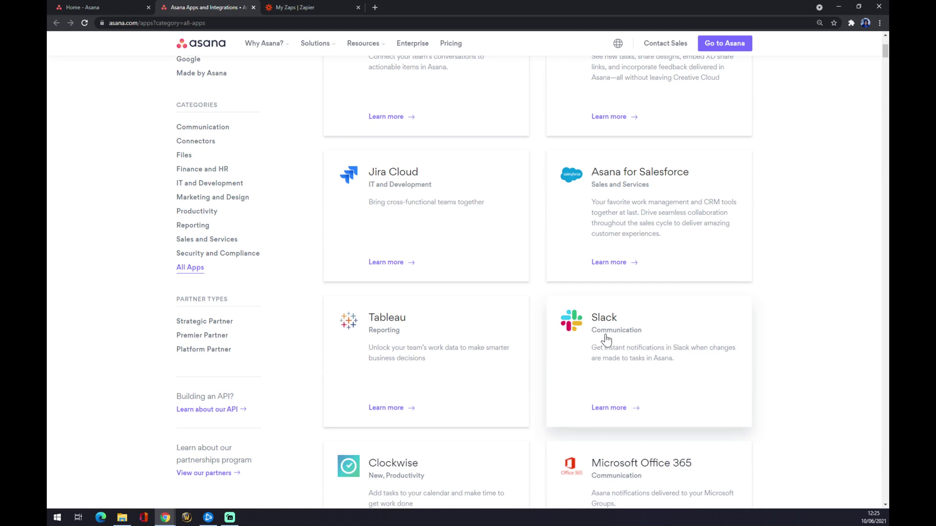
- Open the Slack integration's Slack + Asana details page and scroll through it
click(609, 339)
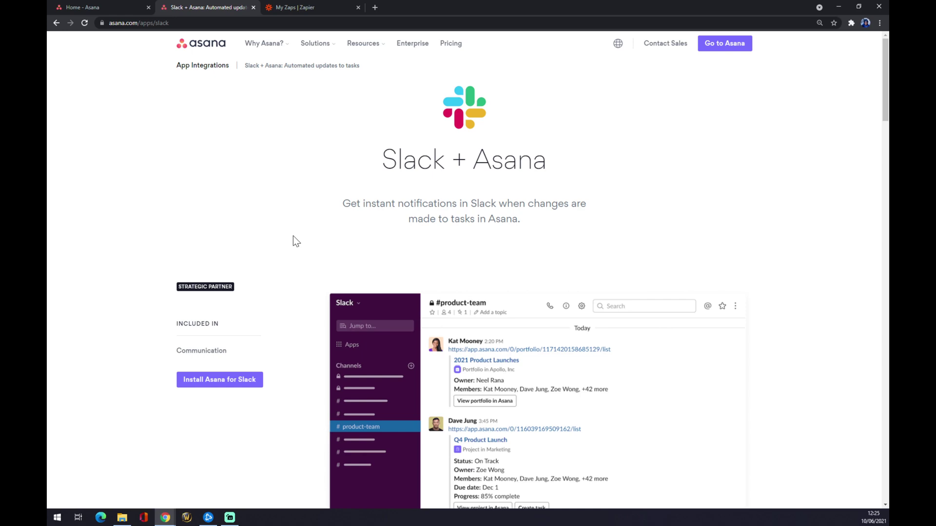
scroll(294, 236, down, 3)
scroll(300, 236, up, 3)
- Begin installing Asana for Slack with the page zoomed out, then close the Slack sign-in tab
click(236, 387)
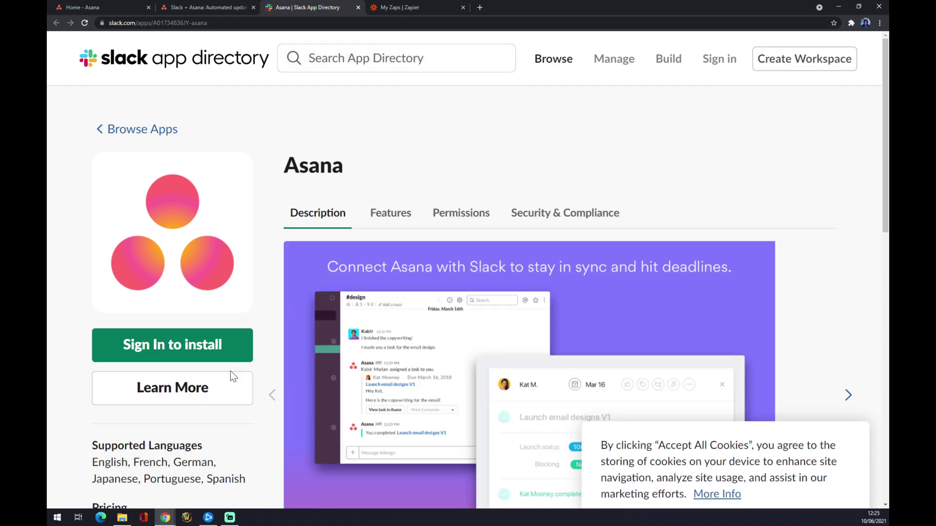
scroll(263, 297, down, 1)
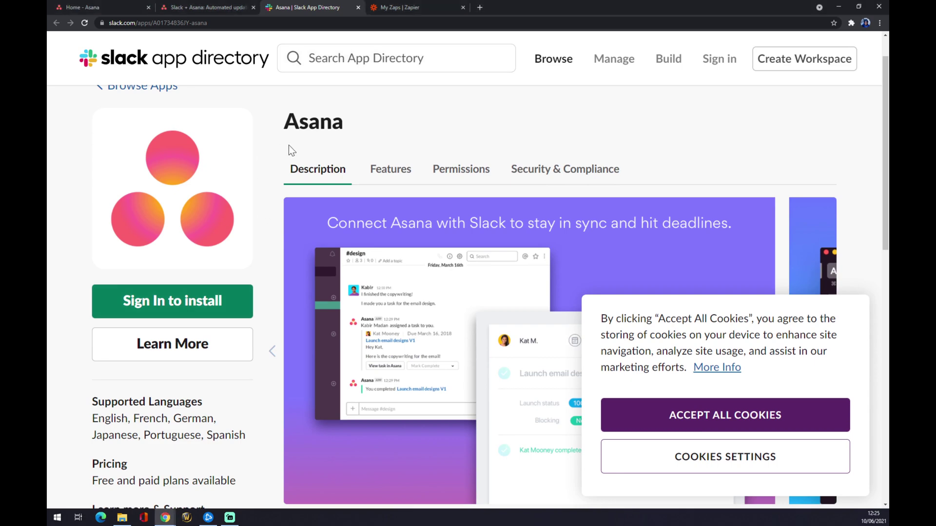
key(ctrl+minus)
key(ctrl+minus)
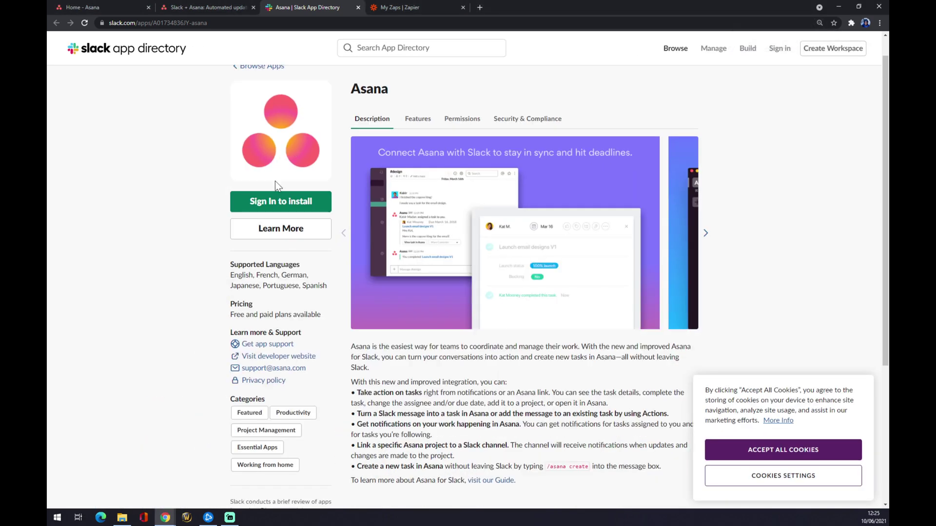
click(290, 200)
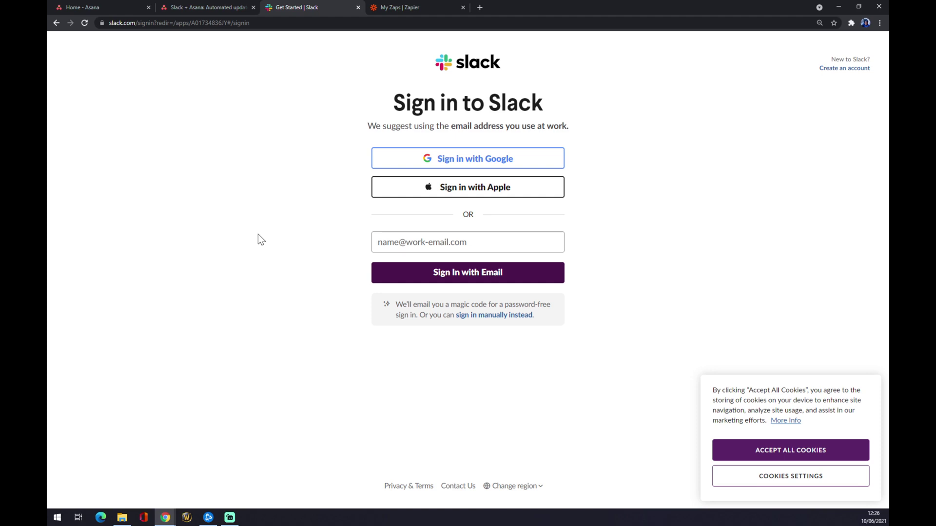
click(358, 8)
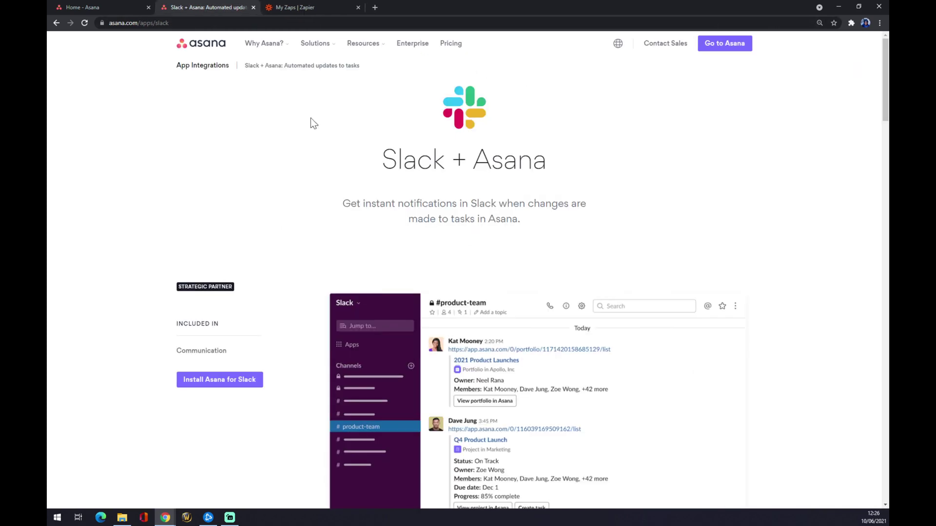
- Close the Slack + Asana tab and create a new Zap from the Zapier dashboard
click(253, 7)
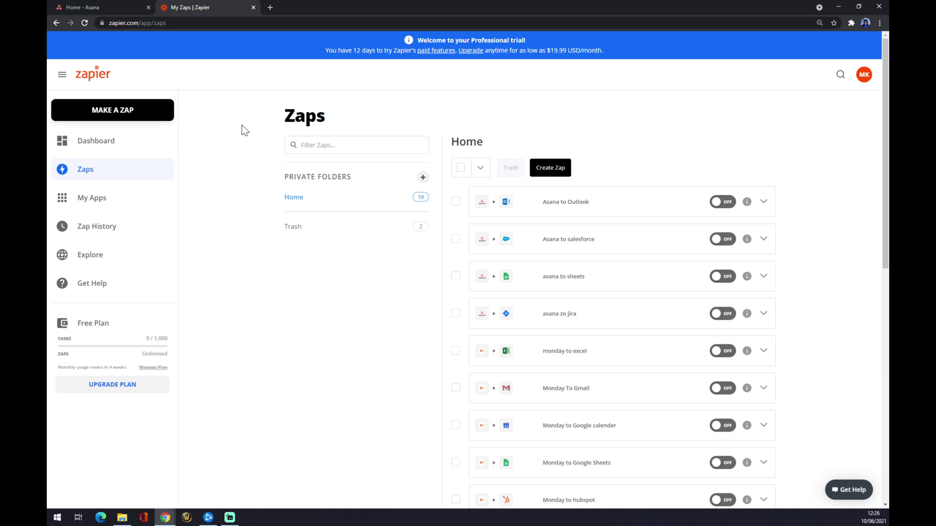
click(119, 142)
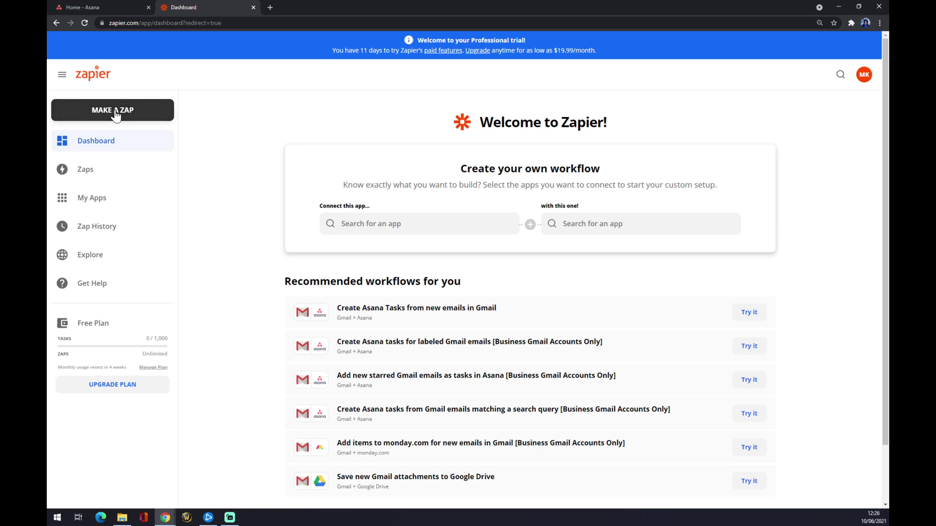
click(116, 111)
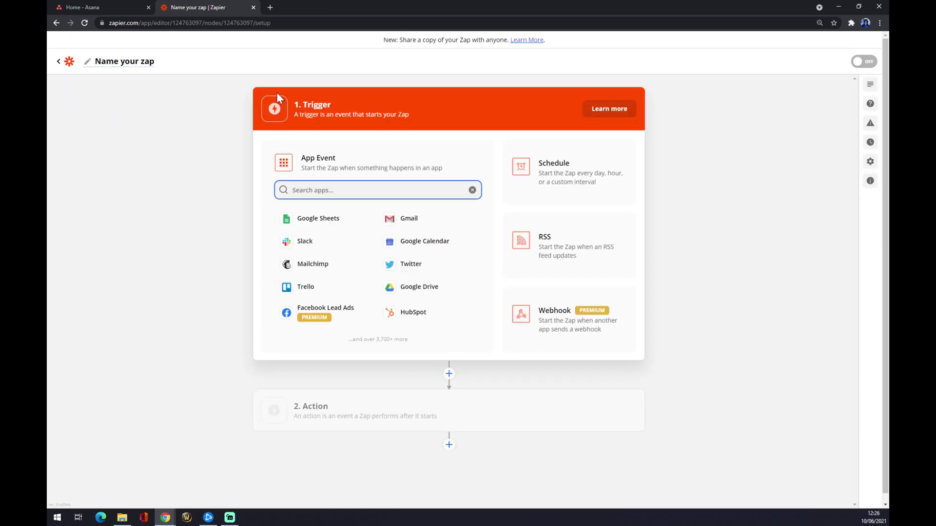
- Rename the untitled Zap to 'asana to slack'
click(139, 64)
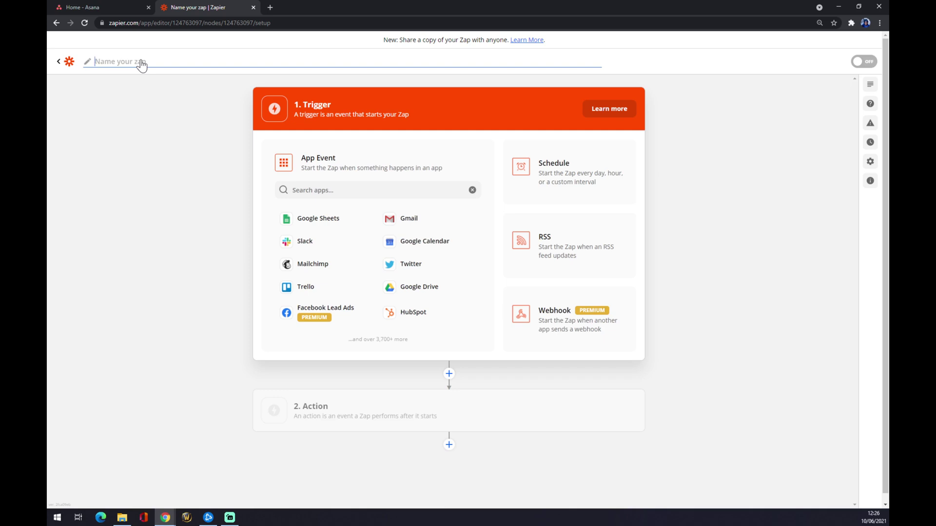
text(asana to slack)
key(Return)
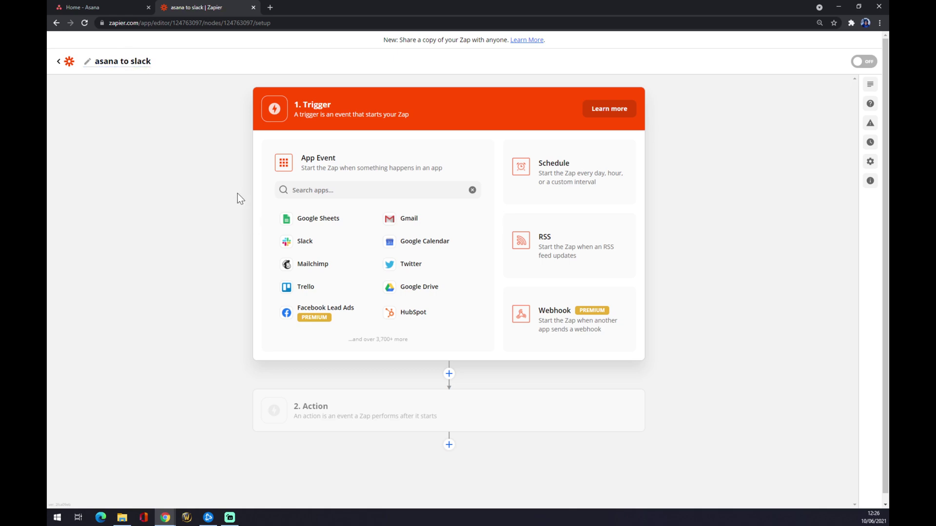
click(341, 190)
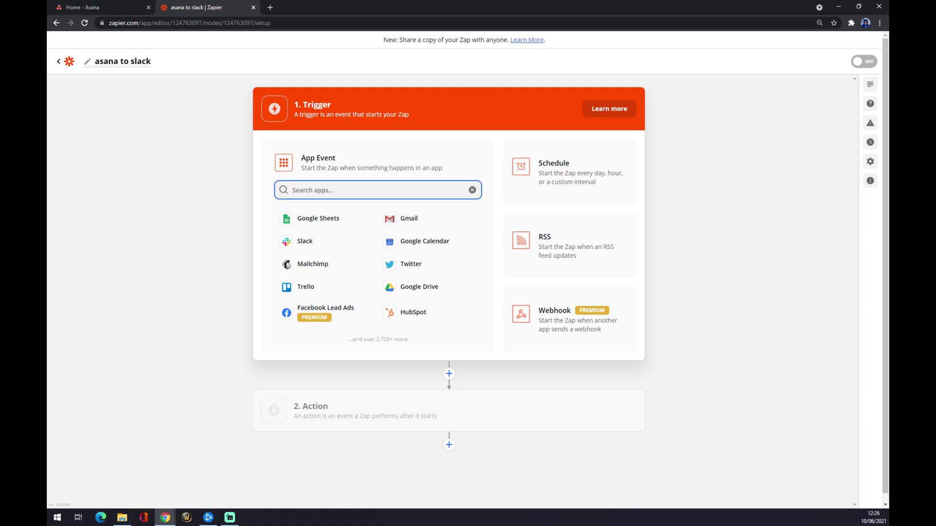
- Search for Asana and choose its New User event as the trigger
text(asana)
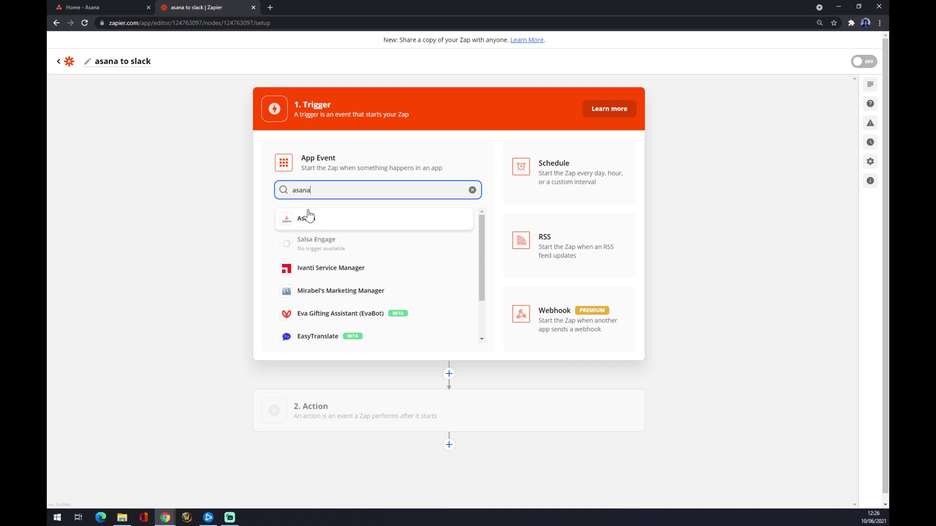
click(308, 215)
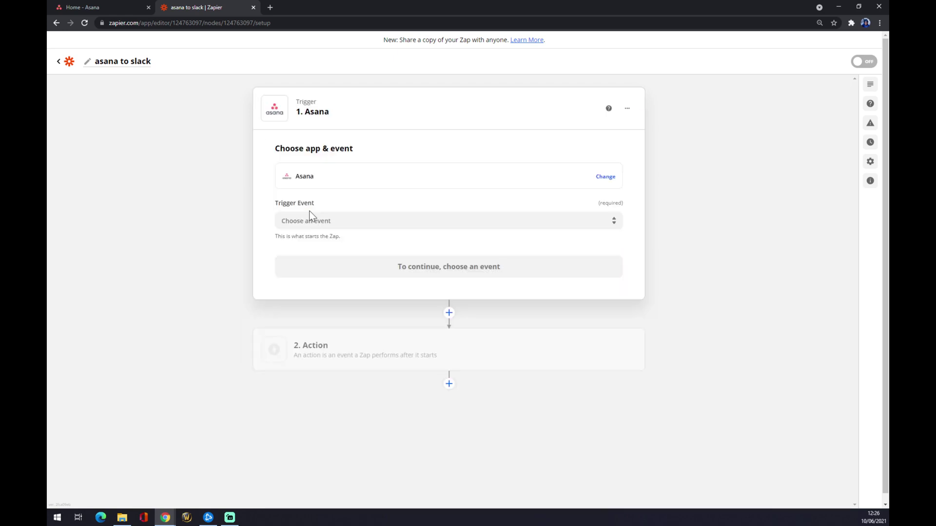
click(310, 217)
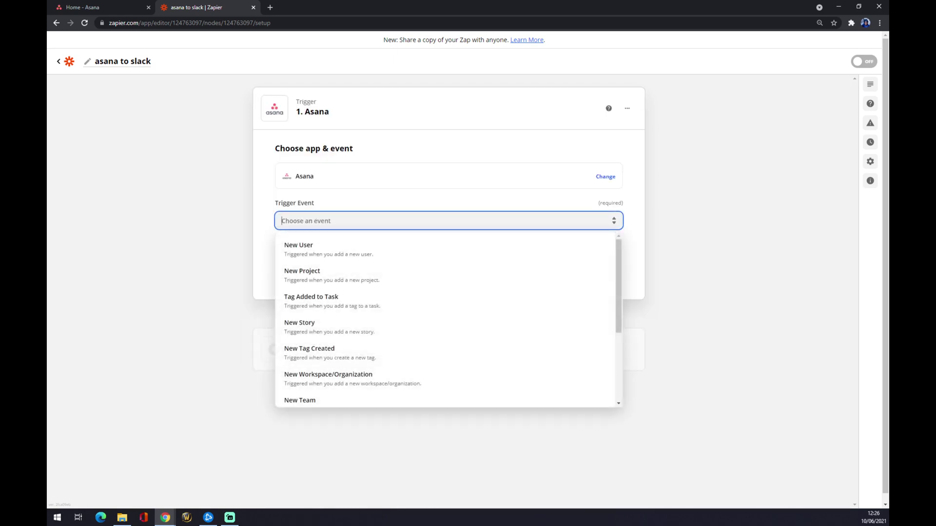
click(320, 257)
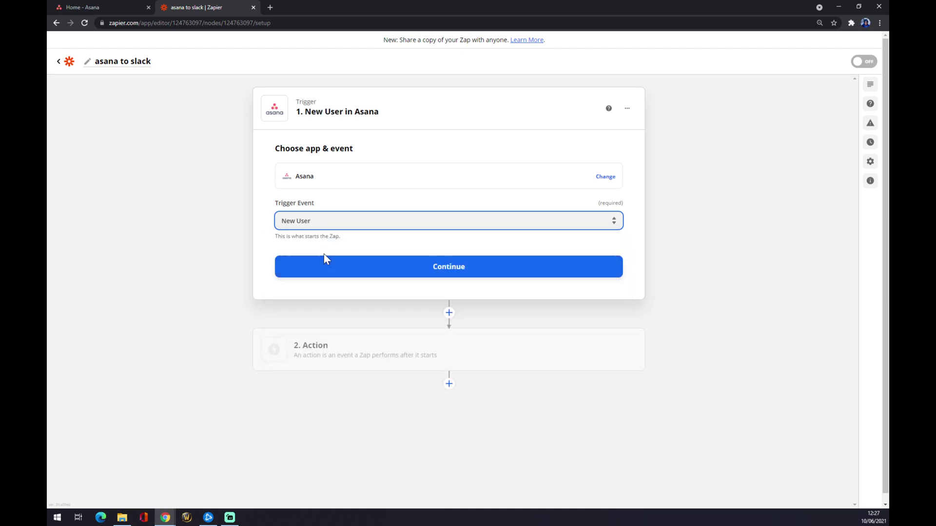
- Use the already connected Asana account with the Marketing workspace, reaching the Test trigger stage
click(360, 264)
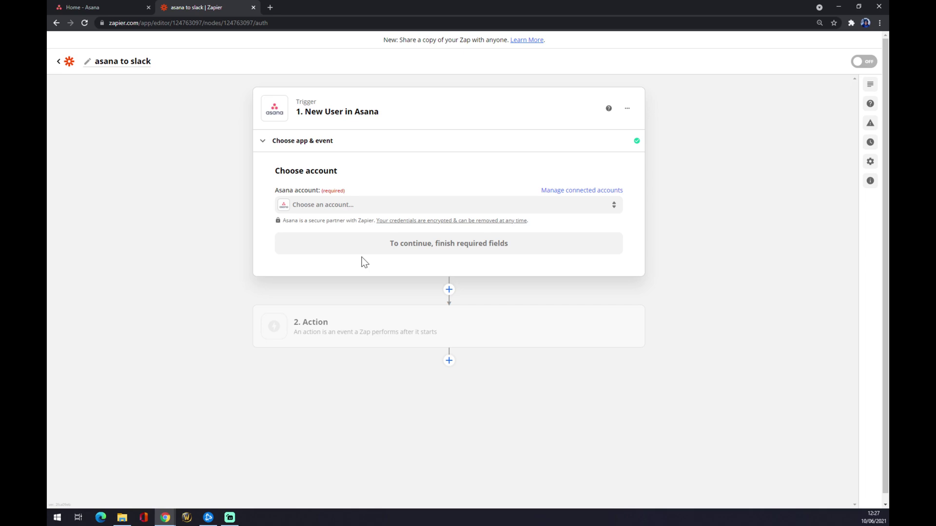
click(329, 205)
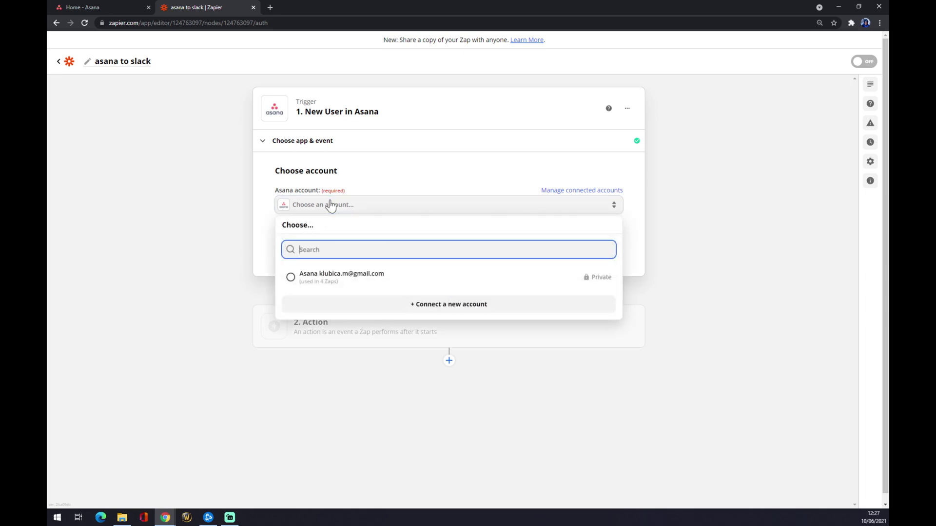
click(332, 285)
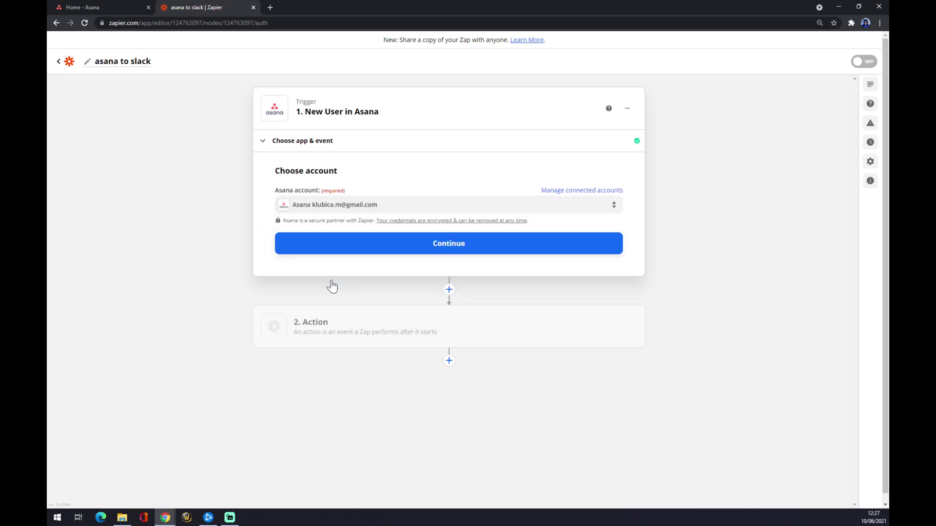
click(378, 254)
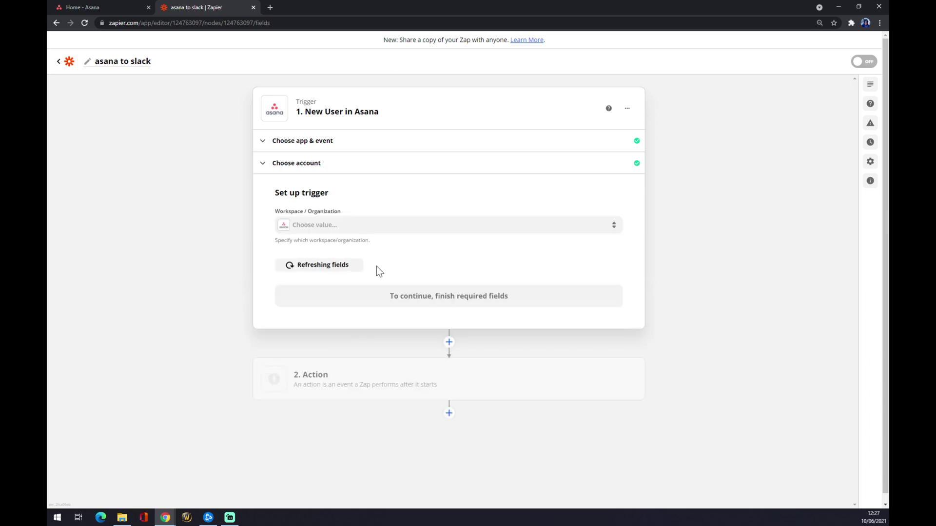
click(340, 232)
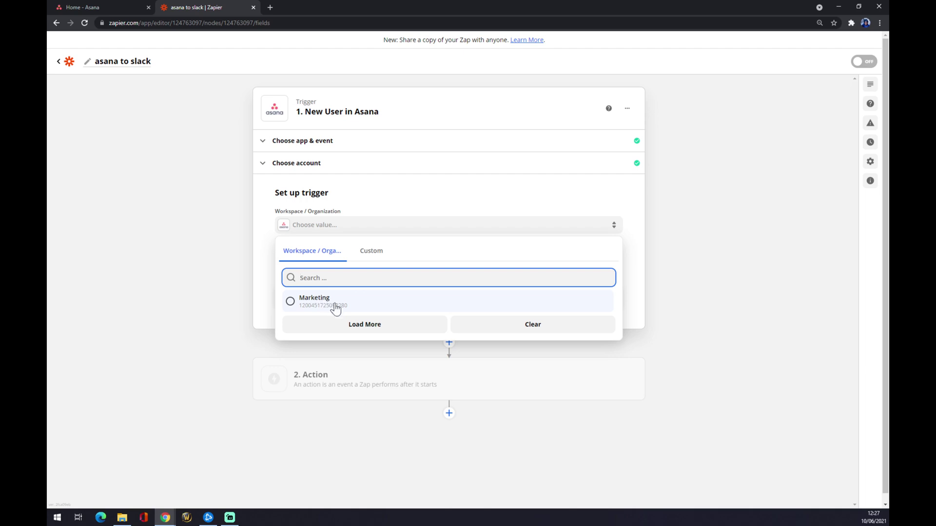
click(335, 308)
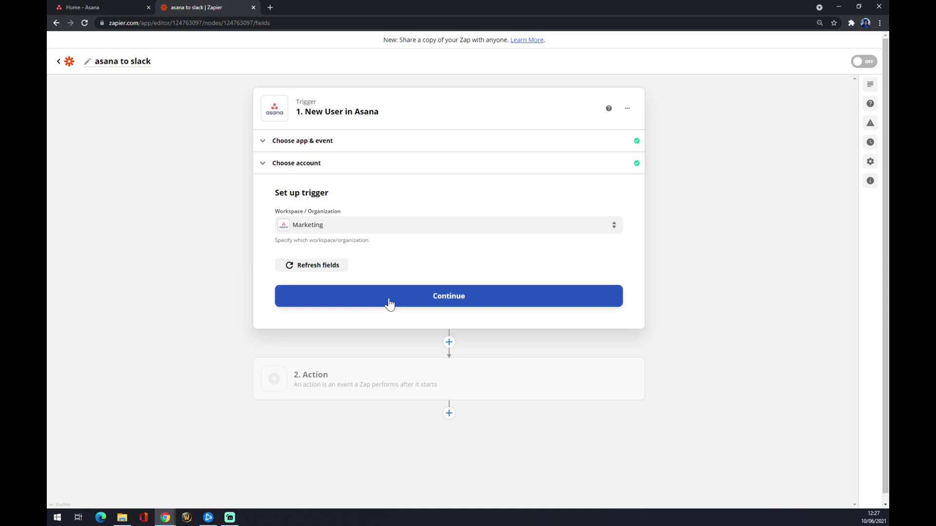
click(388, 303)
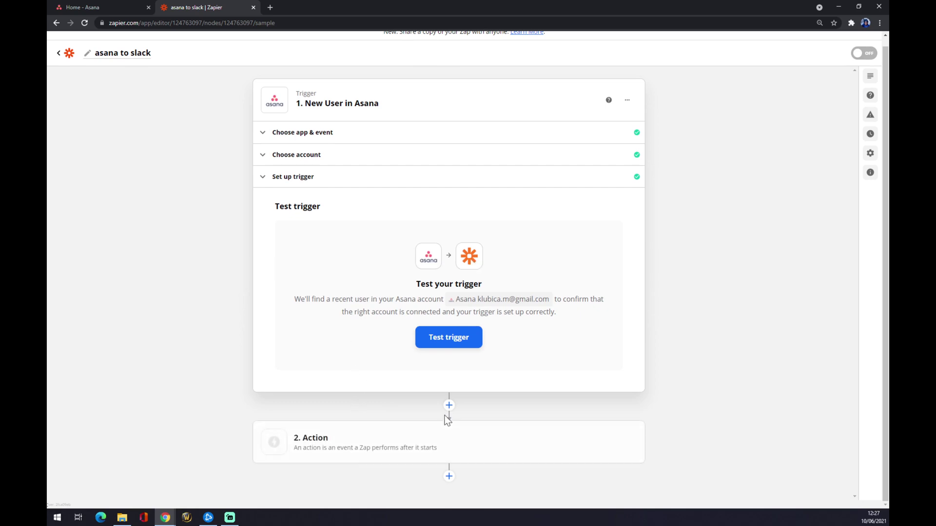
- Set the action step to Slack with the Update Profile event, reaching the Slack sign-in step
click(354, 448)
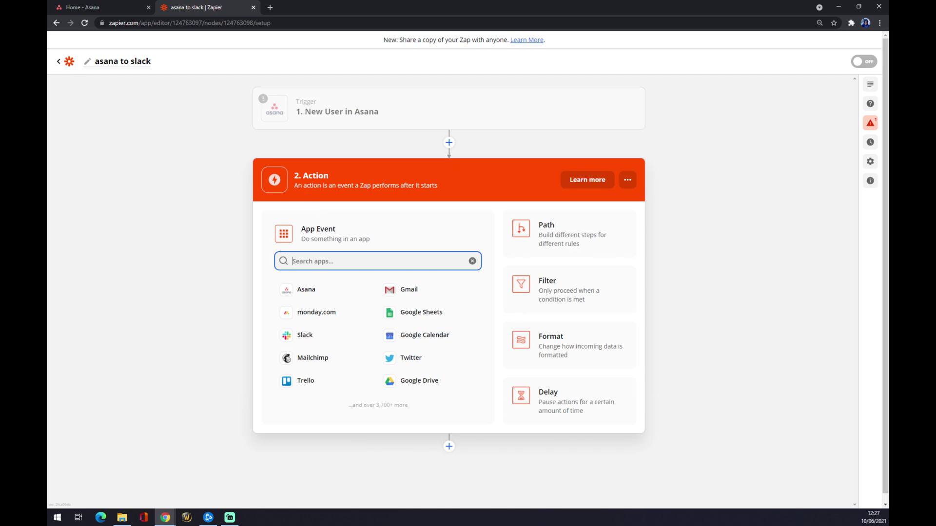
click(307, 336)
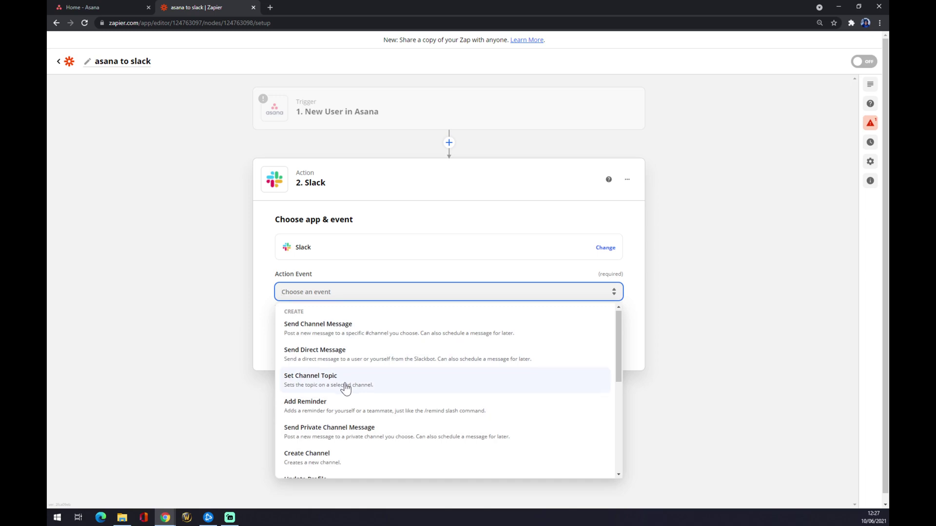
scroll(346, 389, down, 1)
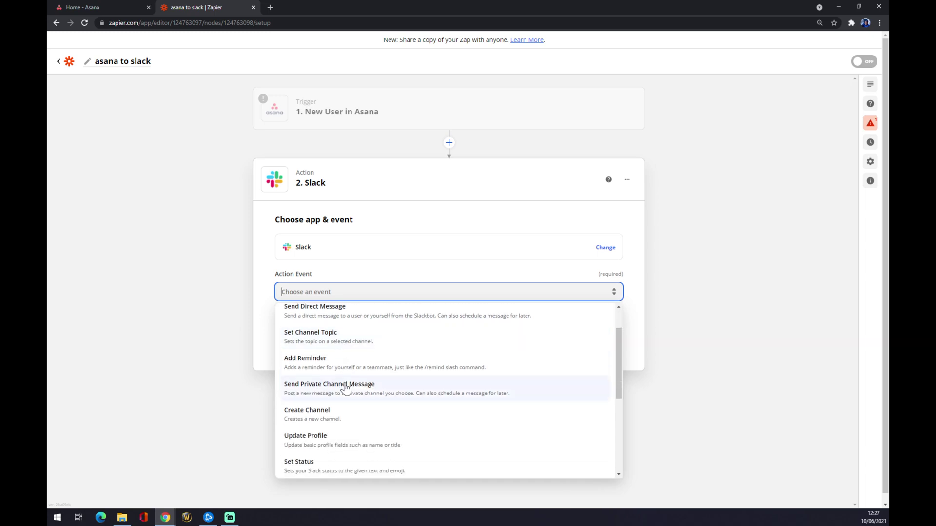
click(332, 442)
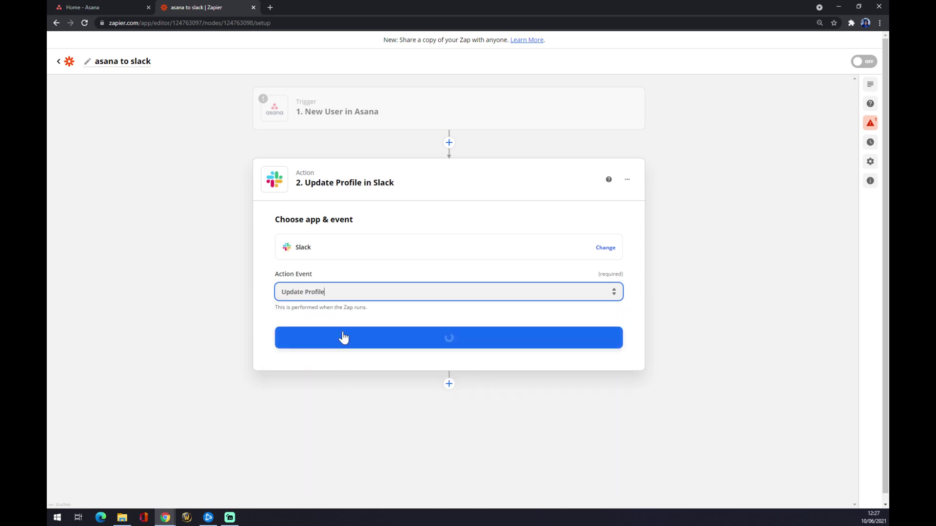
click(358, 340)
mouse_move(326, 119)
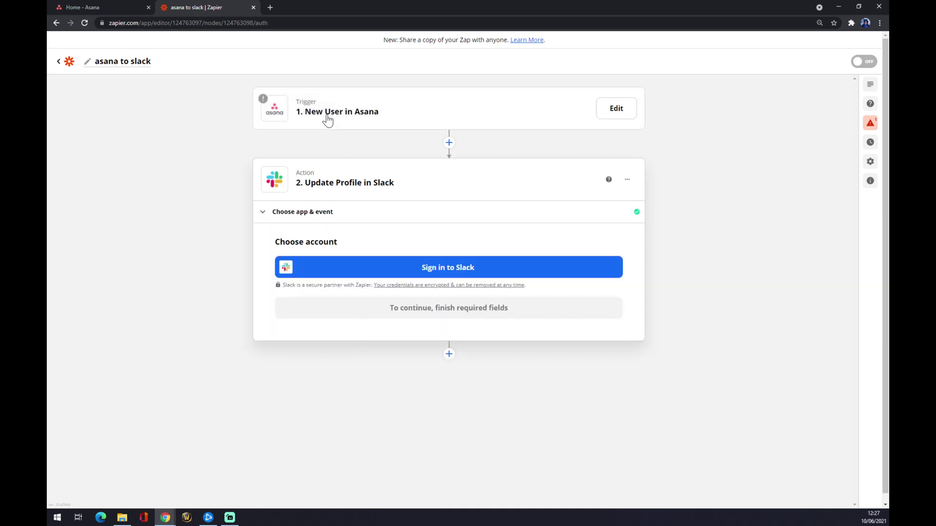